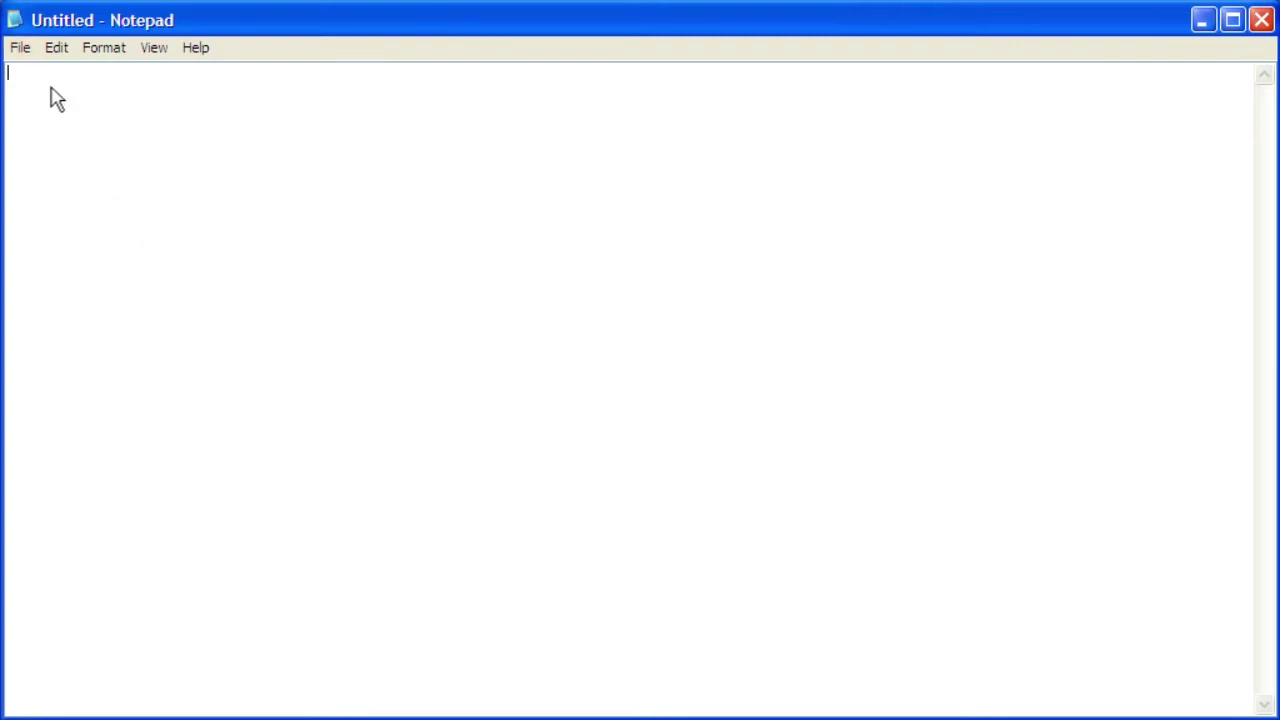
Open bad_page_fail from Desktop\WebAuthorB, showing All Files, in Notepad
click(22, 50)
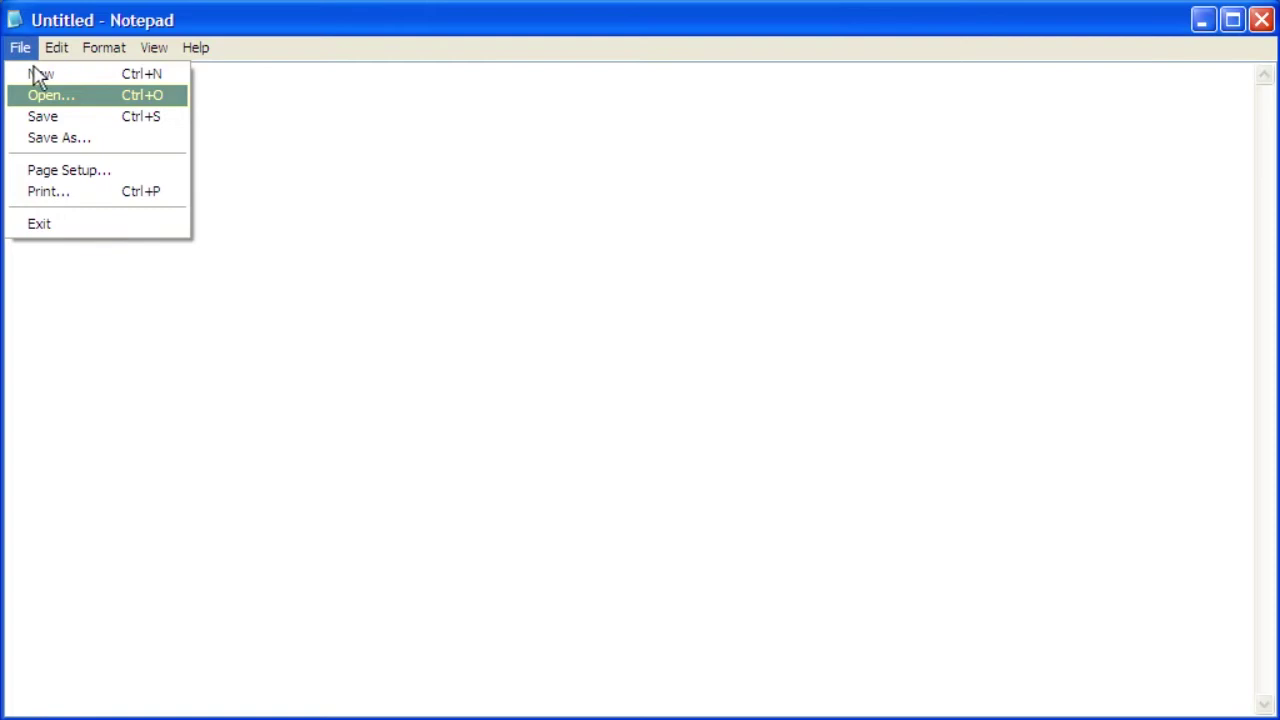
click(45, 95)
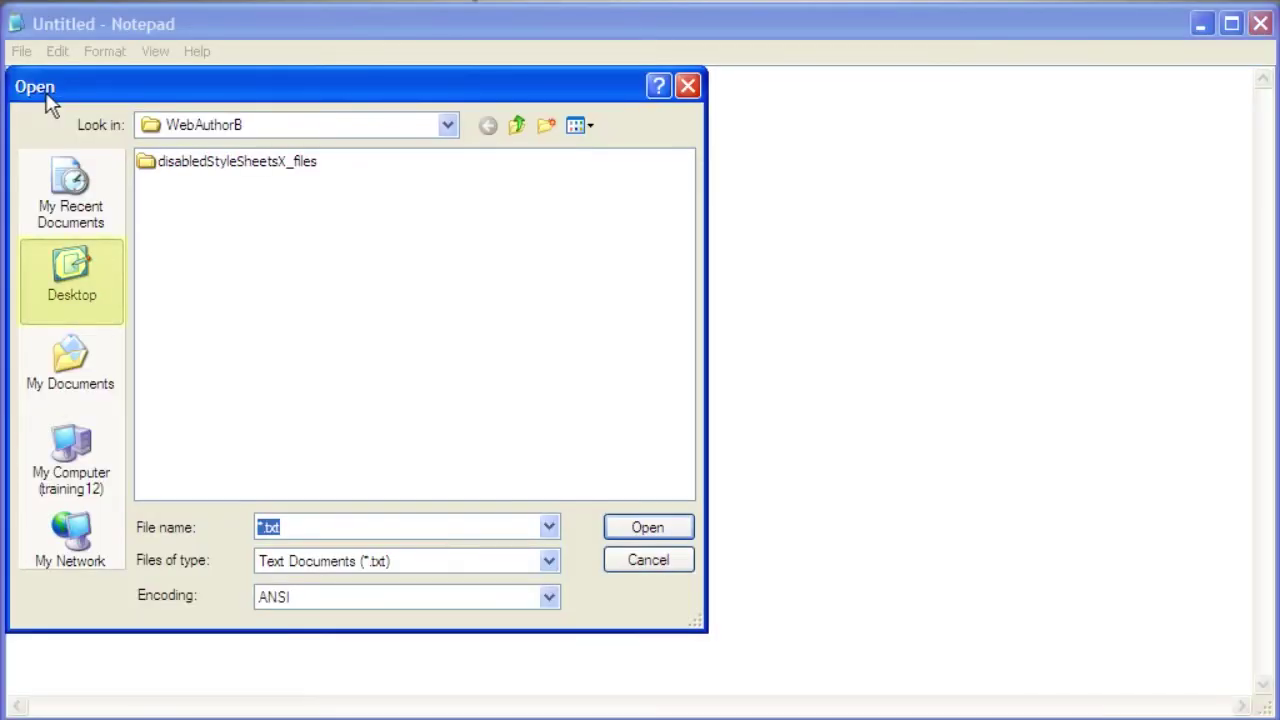
click(68, 276)
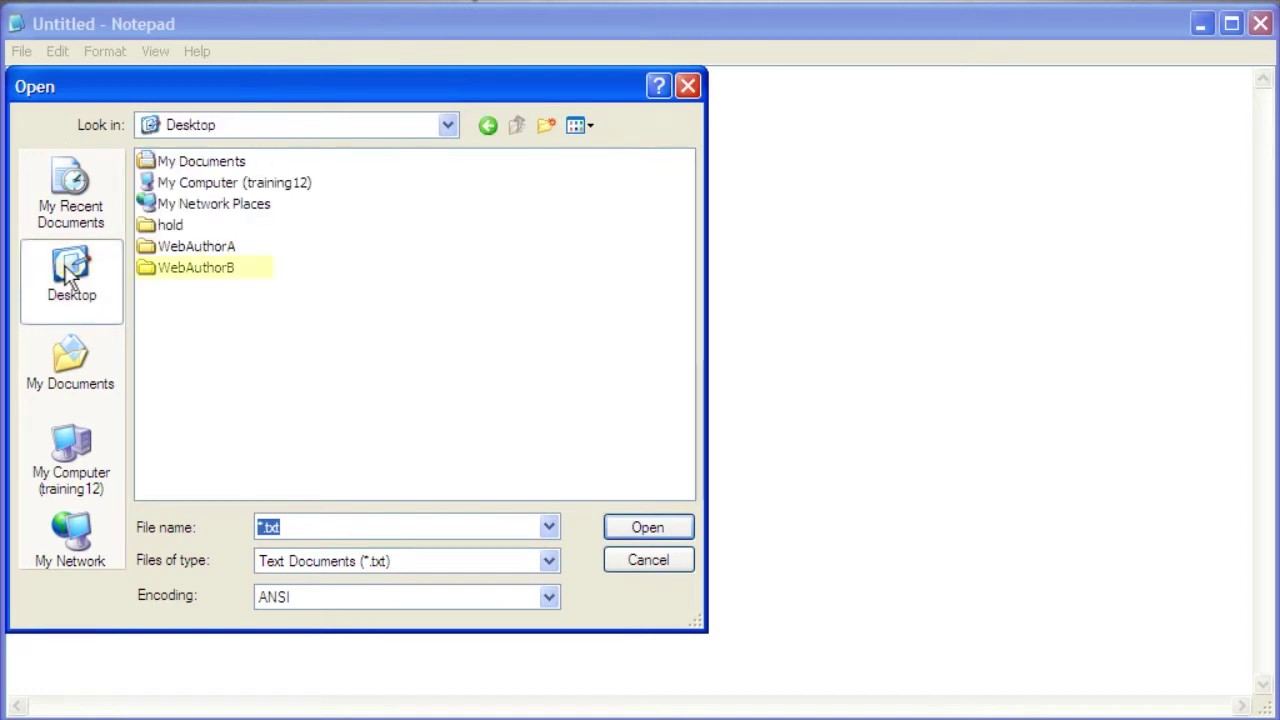
double_click(197, 270)
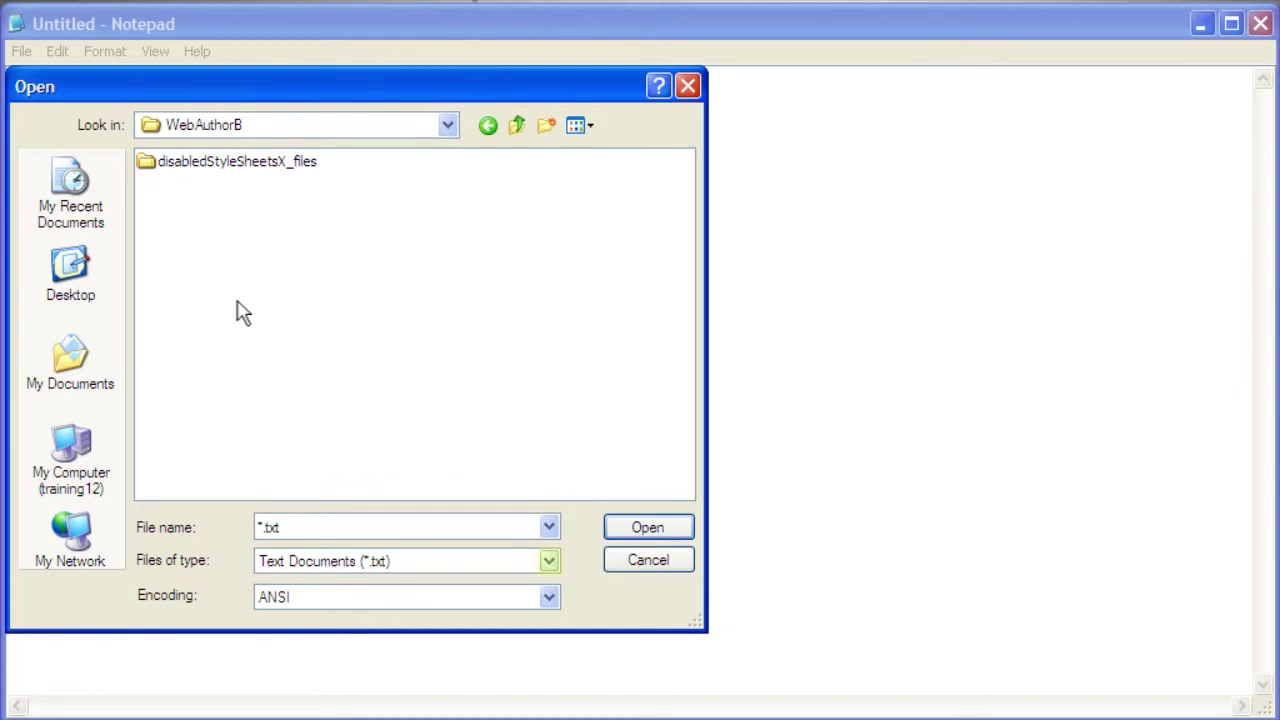
click(549, 561)
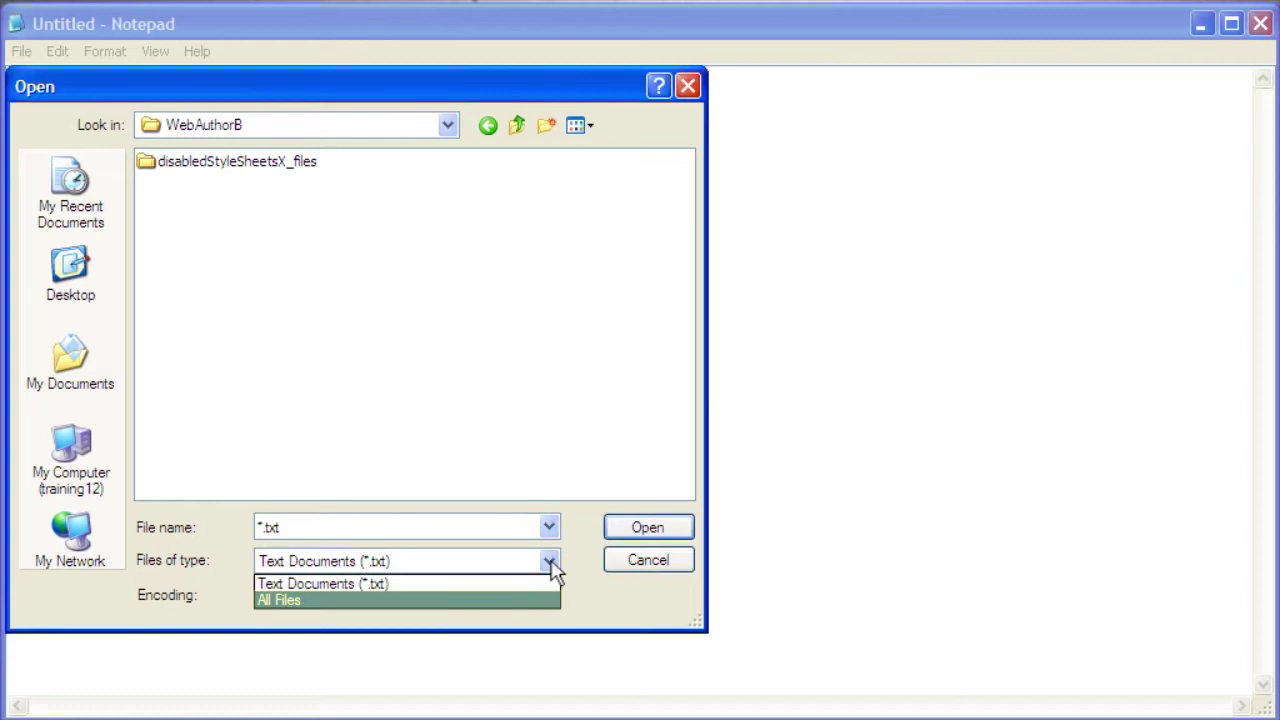
click(305, 601)
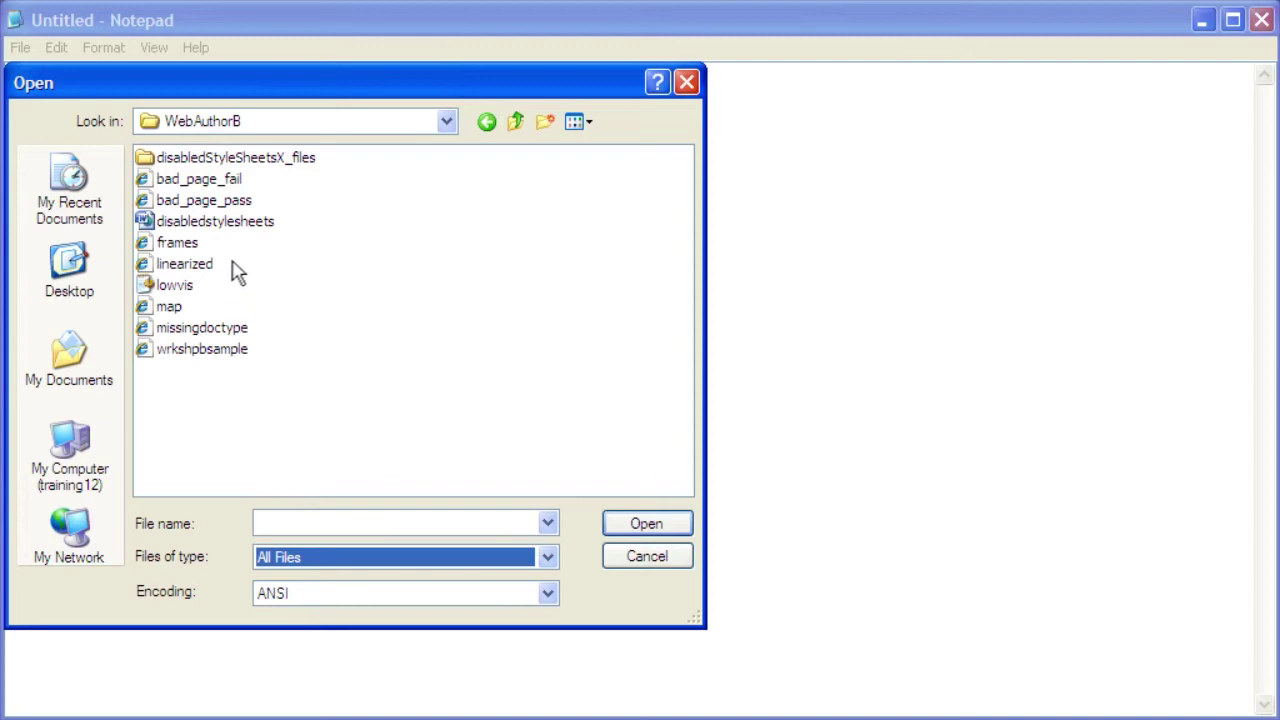
click(217, 184)
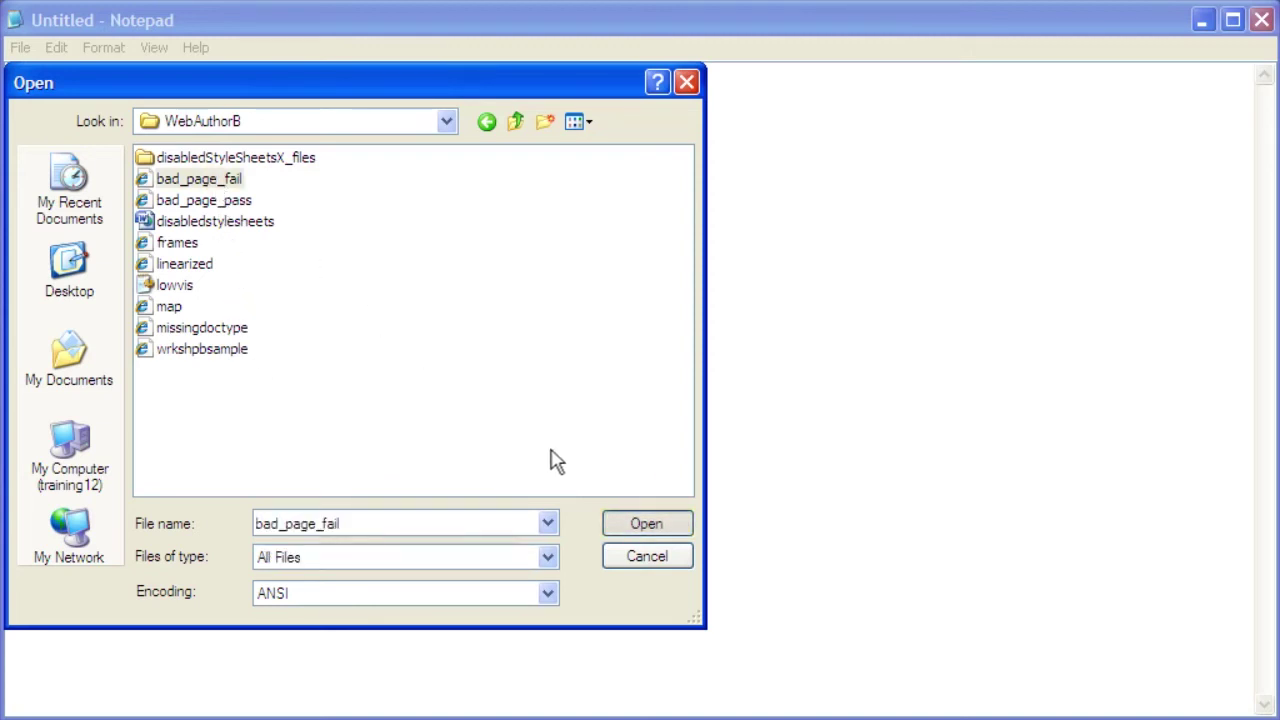
click(645, 530)
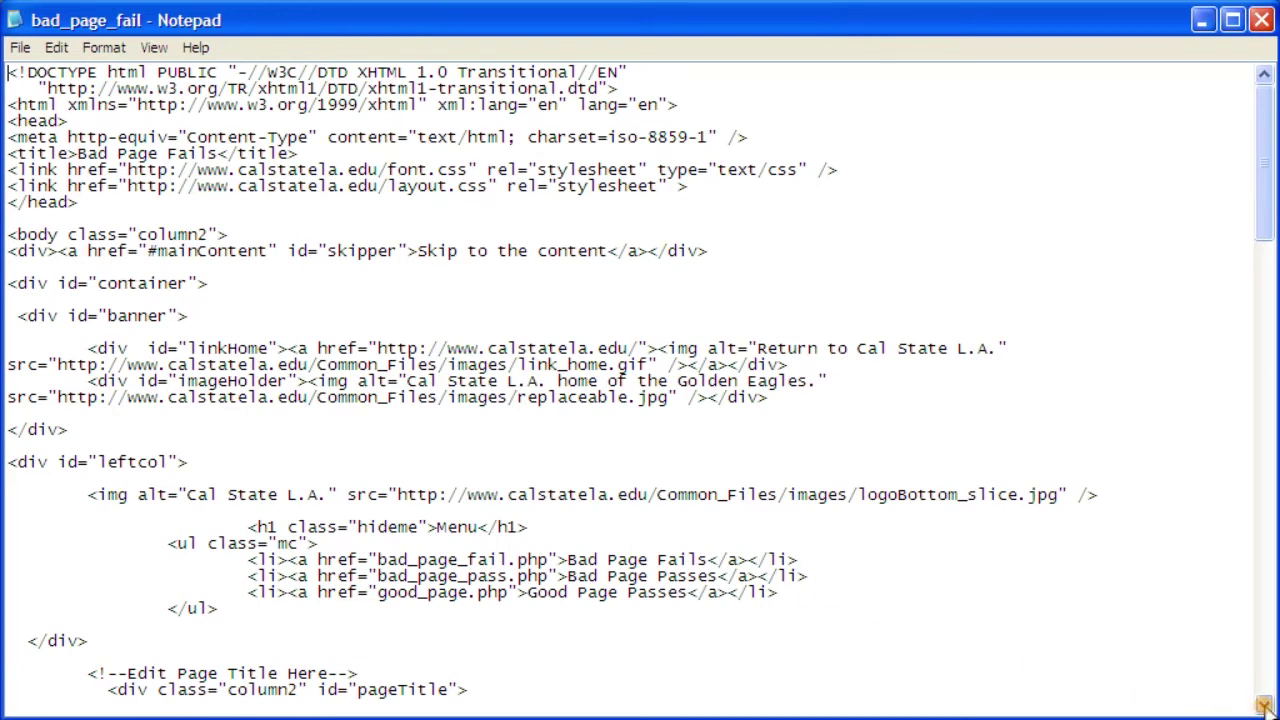
Scroll down to the PLUG-IN link missing section with its sample.pdf link
scroll(1264, 705, down, 4)
scroll(1264, 705, down, 5)
scroll(1264, 705, down, 5)
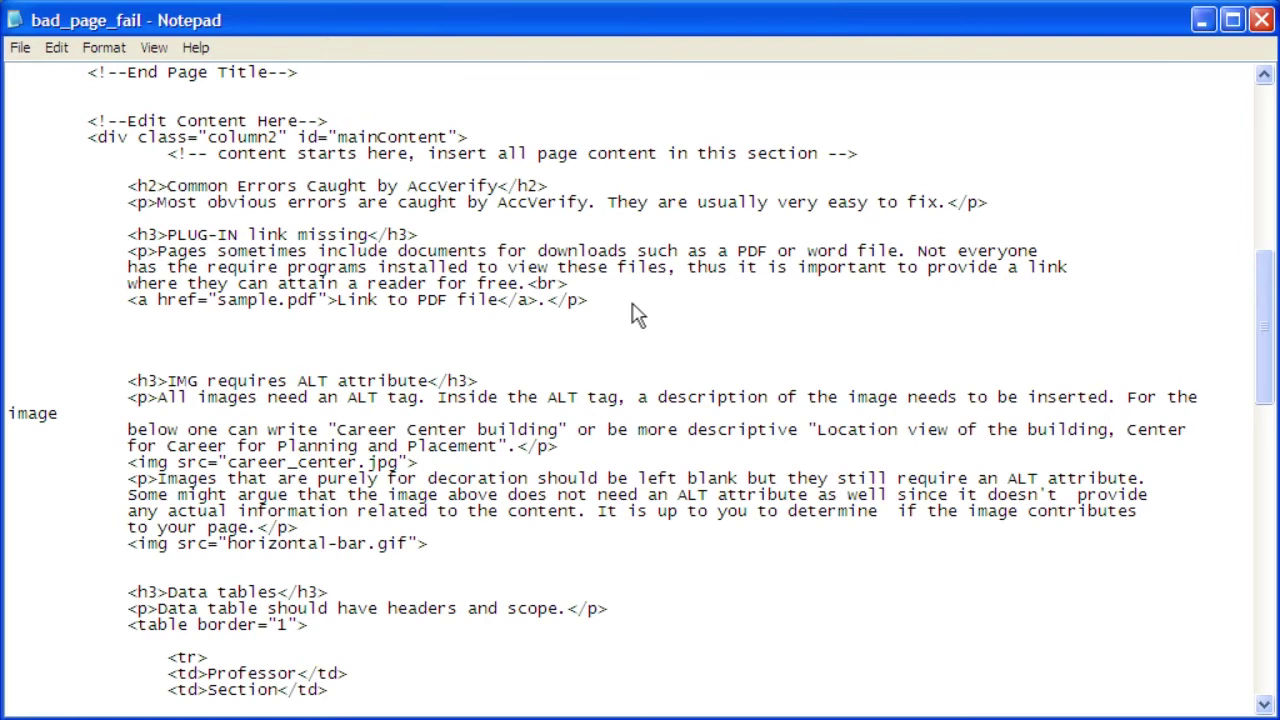
Add a 'Click to get the Adobe Reader program' get.adobe.com/reader link below the PDF link, then save
key(Return)
key(Tab)
key(Tab)
text(<)
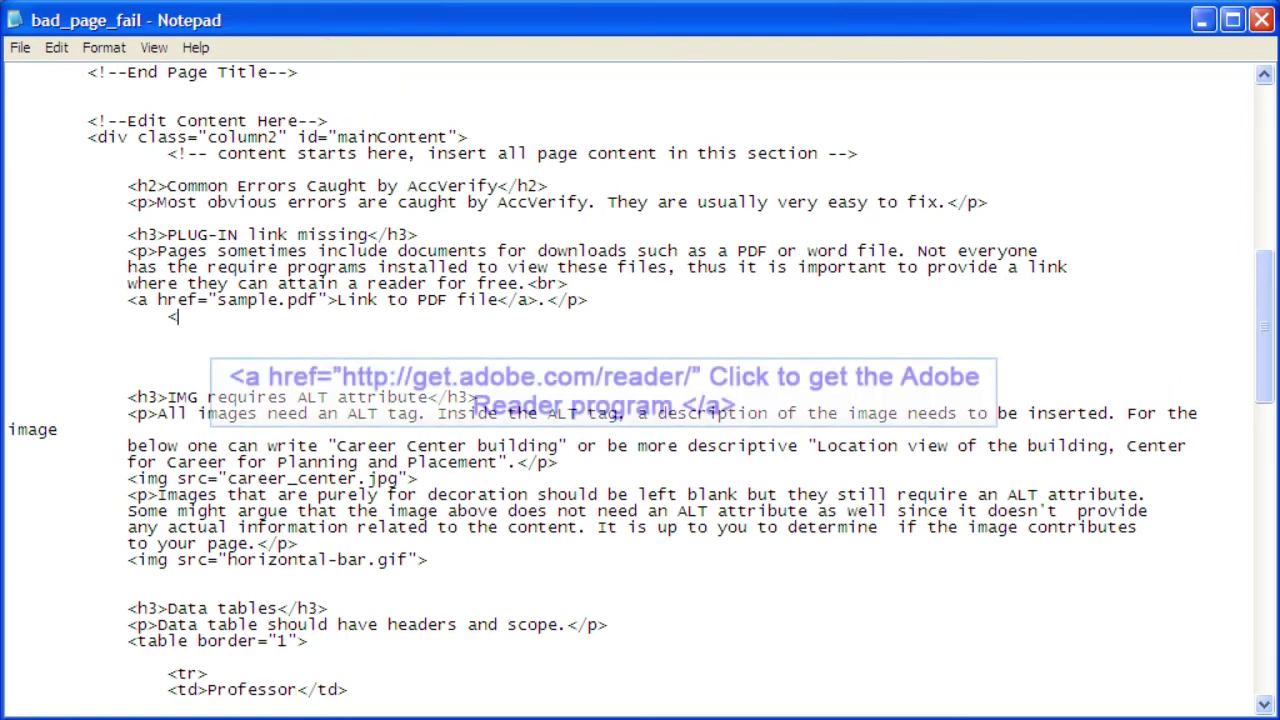
text(a href="ht)
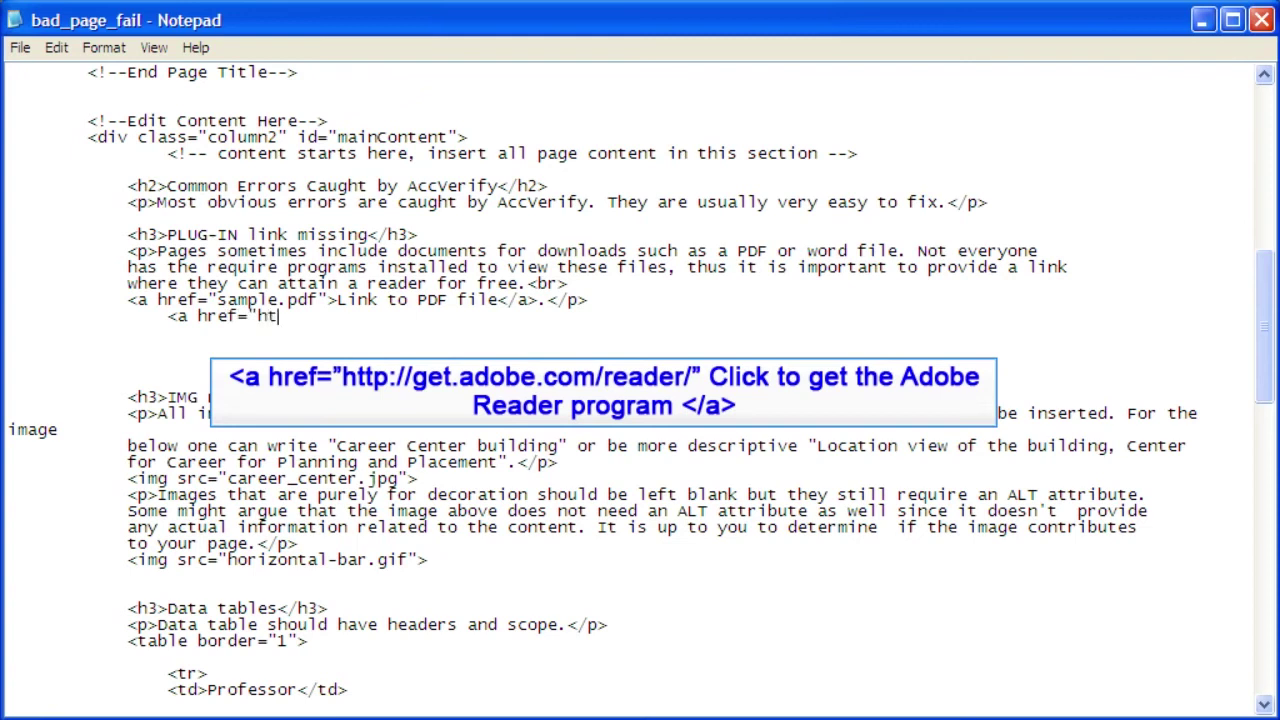
text(tp://get.ad)
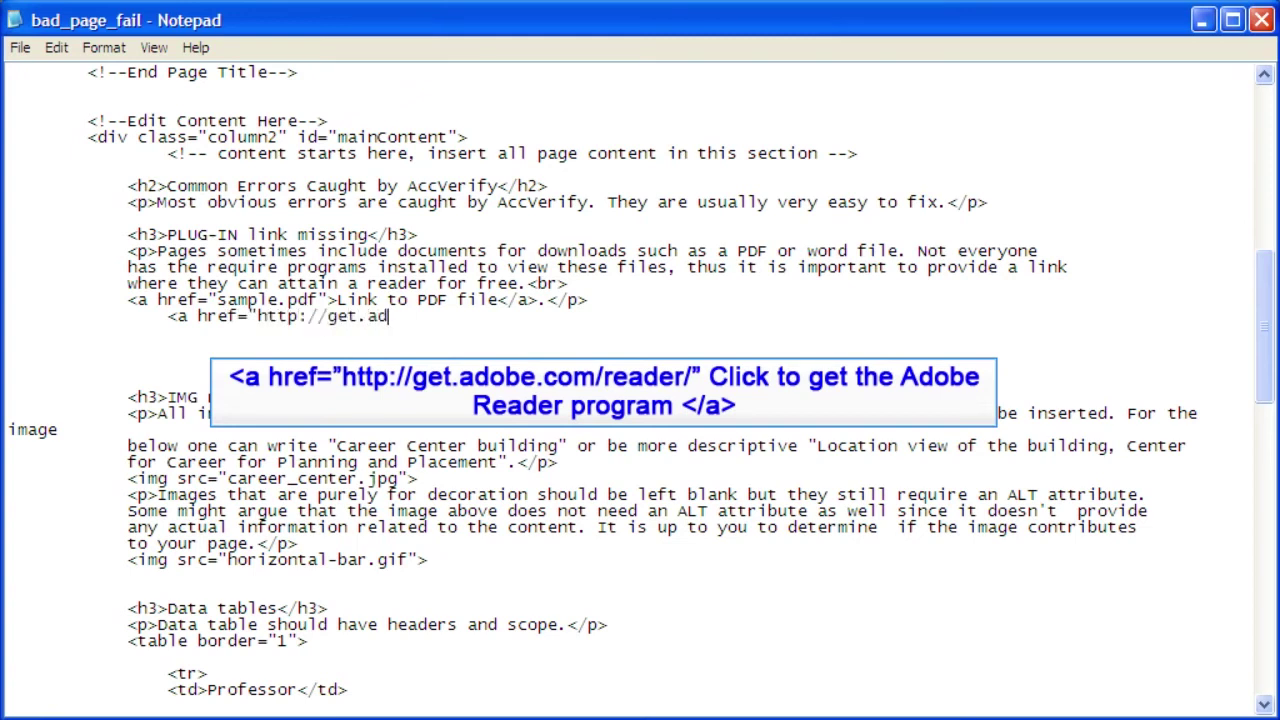
text(obe.com/re)
text(ader/"Cl)
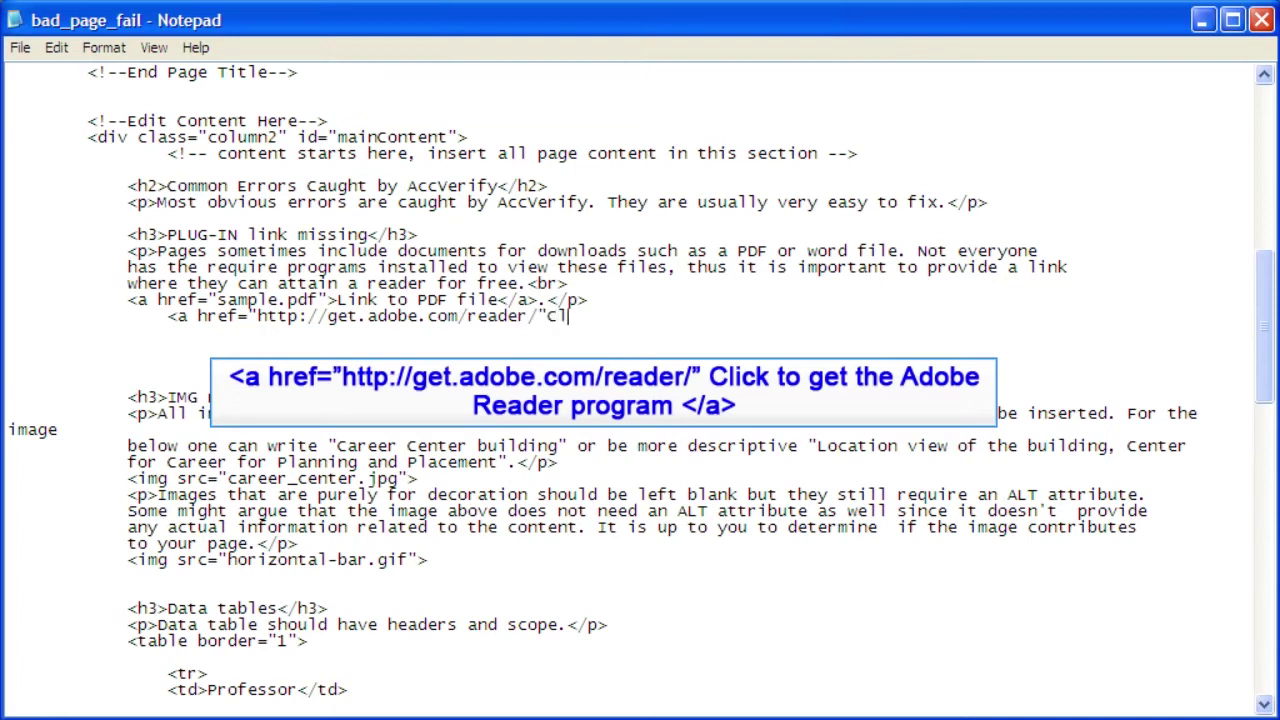
text(ick to ge)
text(t the Ado)
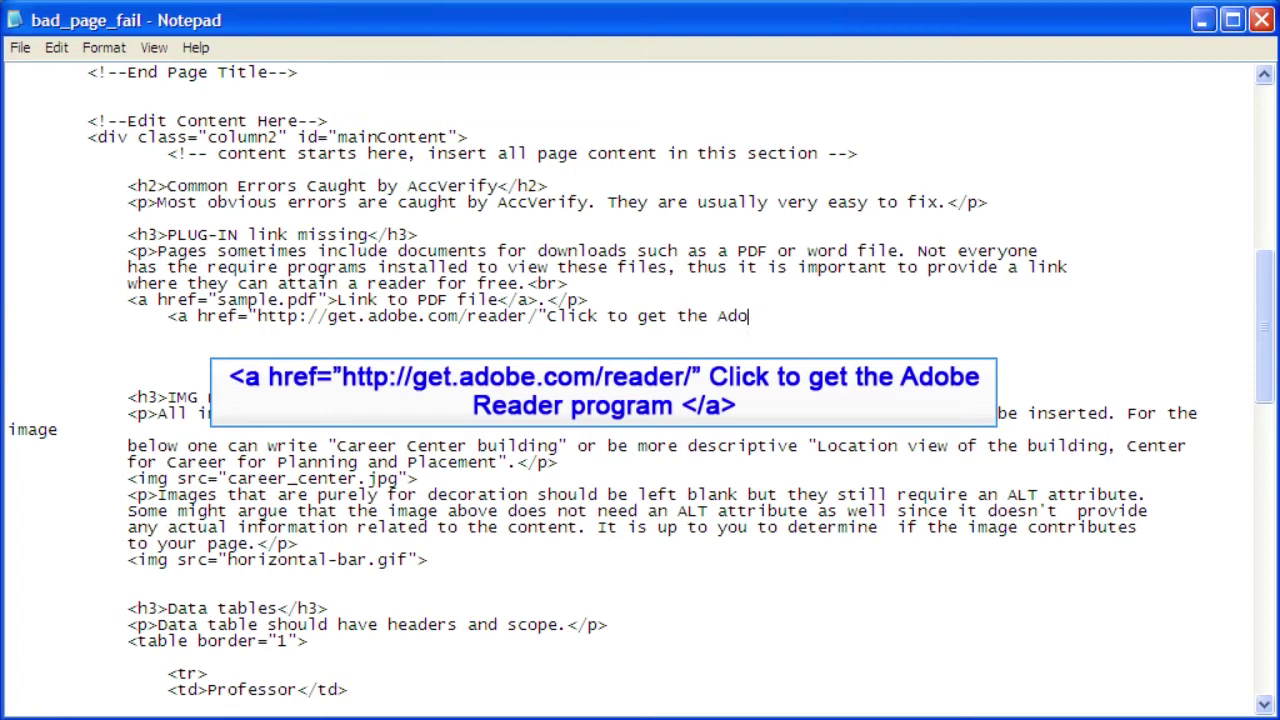
text(be Reader)
text( program<)
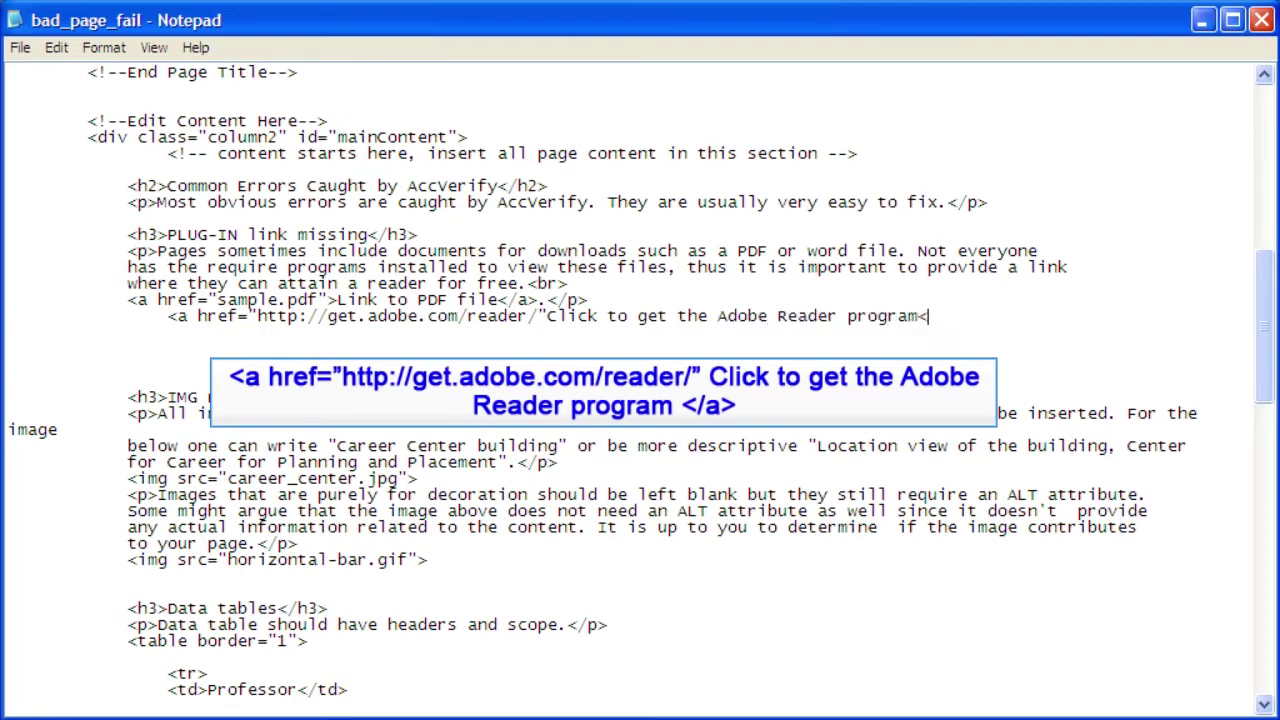
text(/a>)
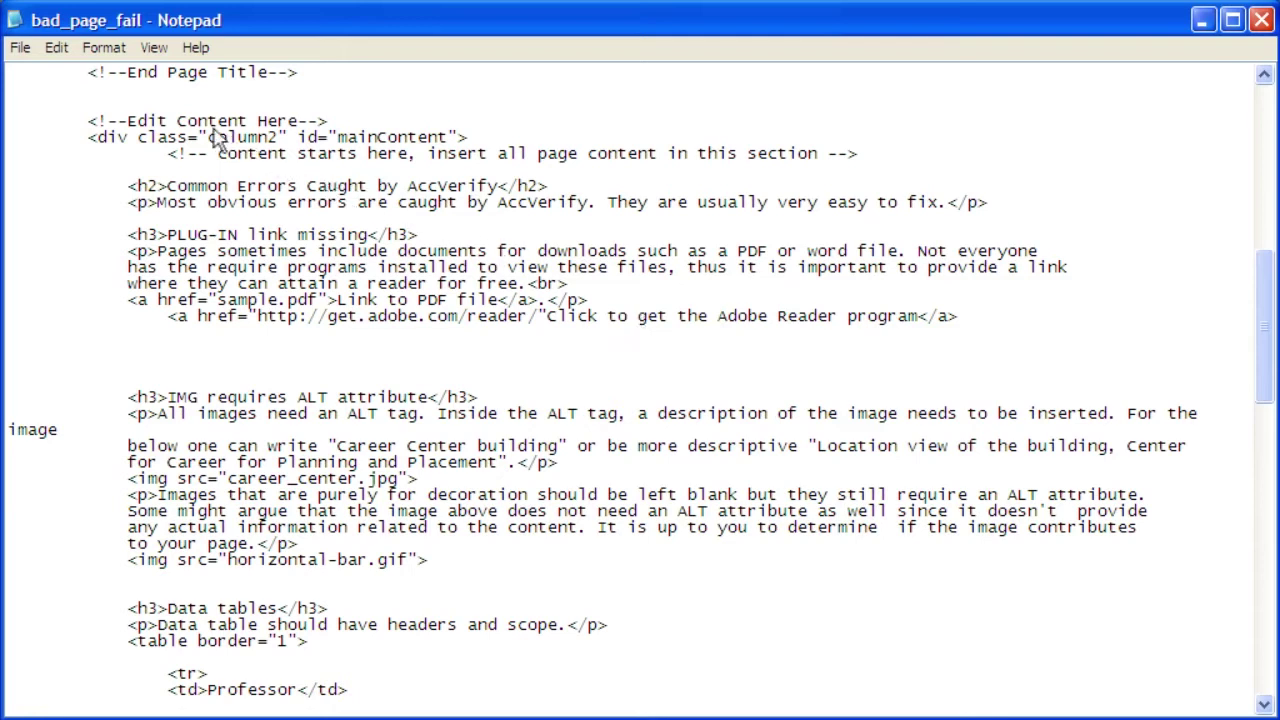
click(20, 48)
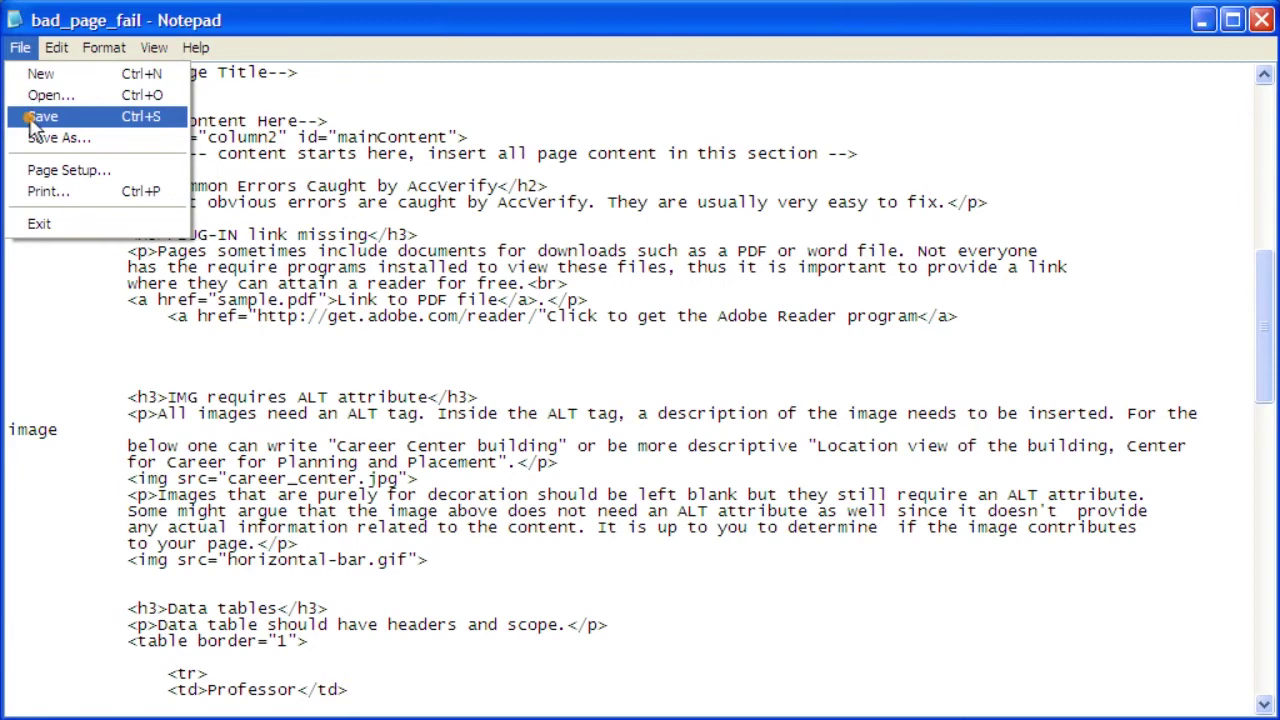
click(36, 117)
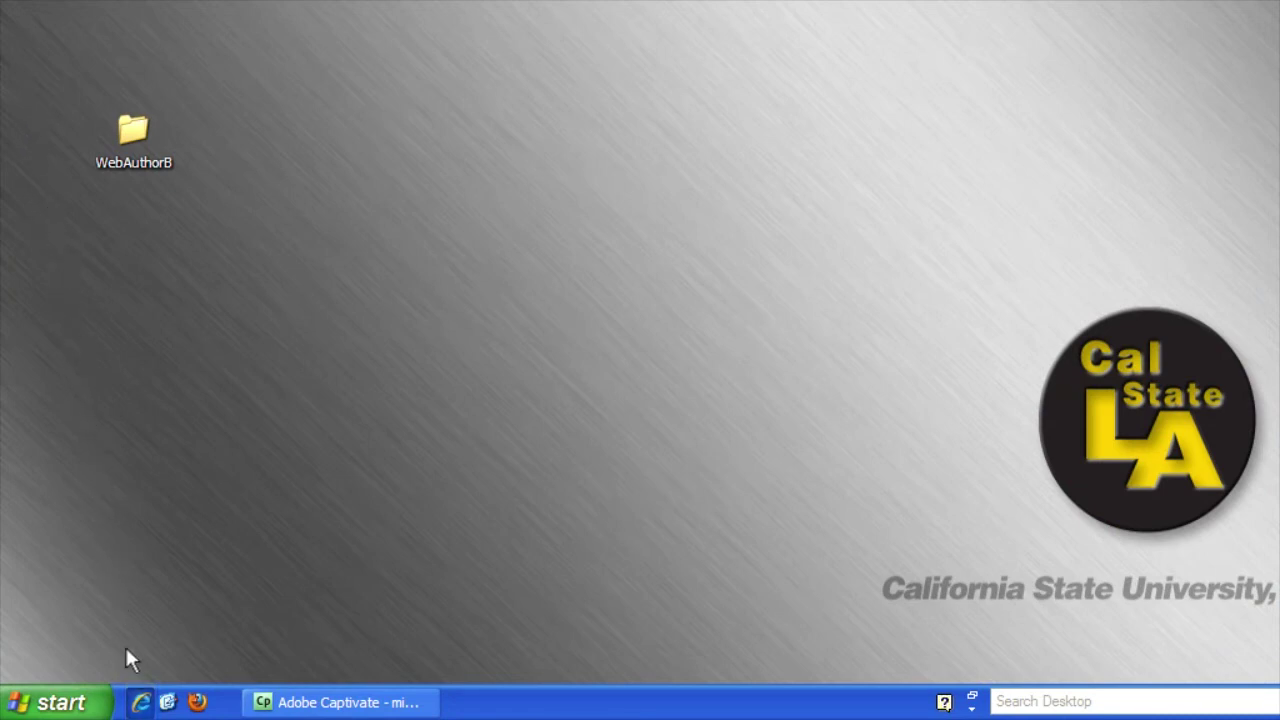
Launch Internet Explorer and browse to WebAuthorB\bad_page_fail to load the edited page
click(140, 704)
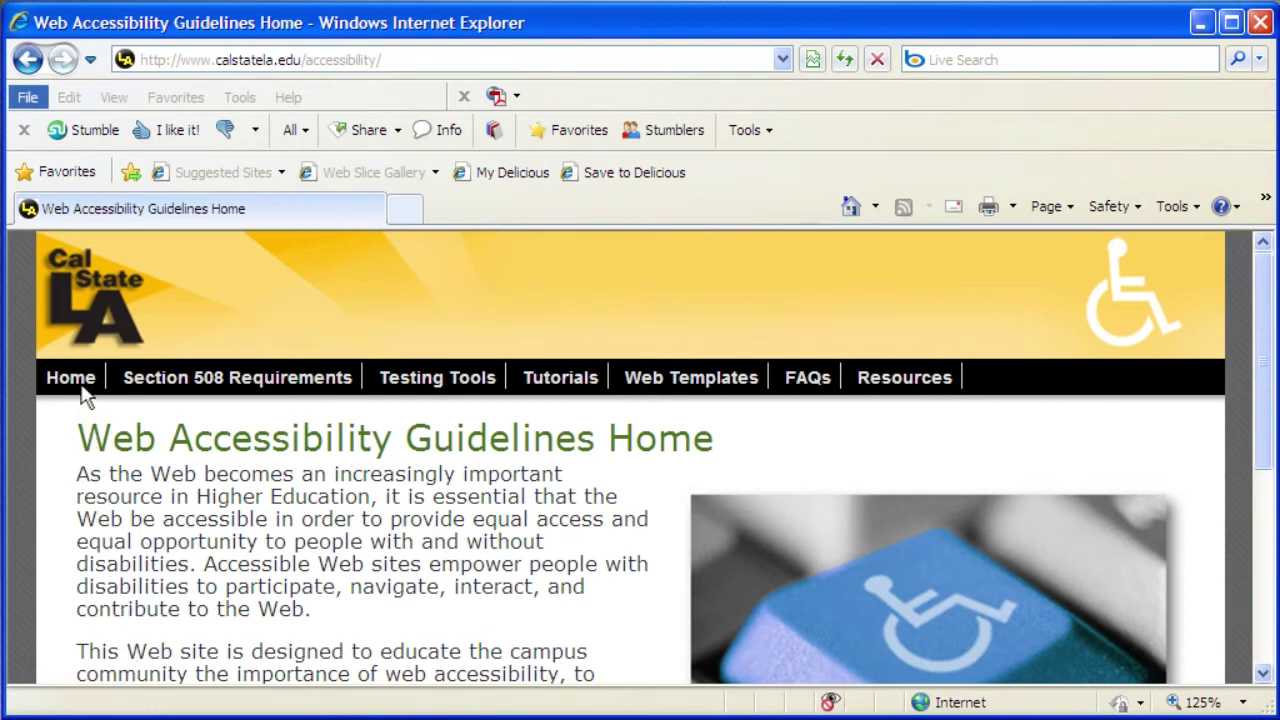
click(30, 98)
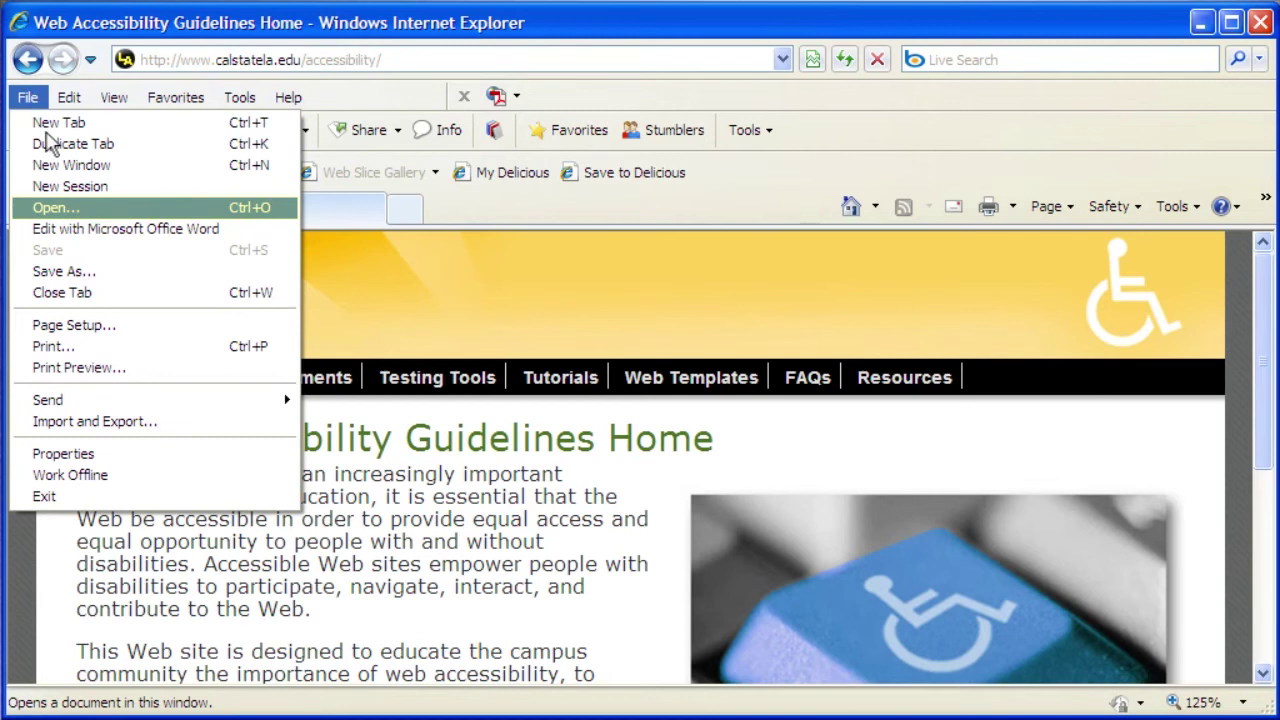
click(84, 209)
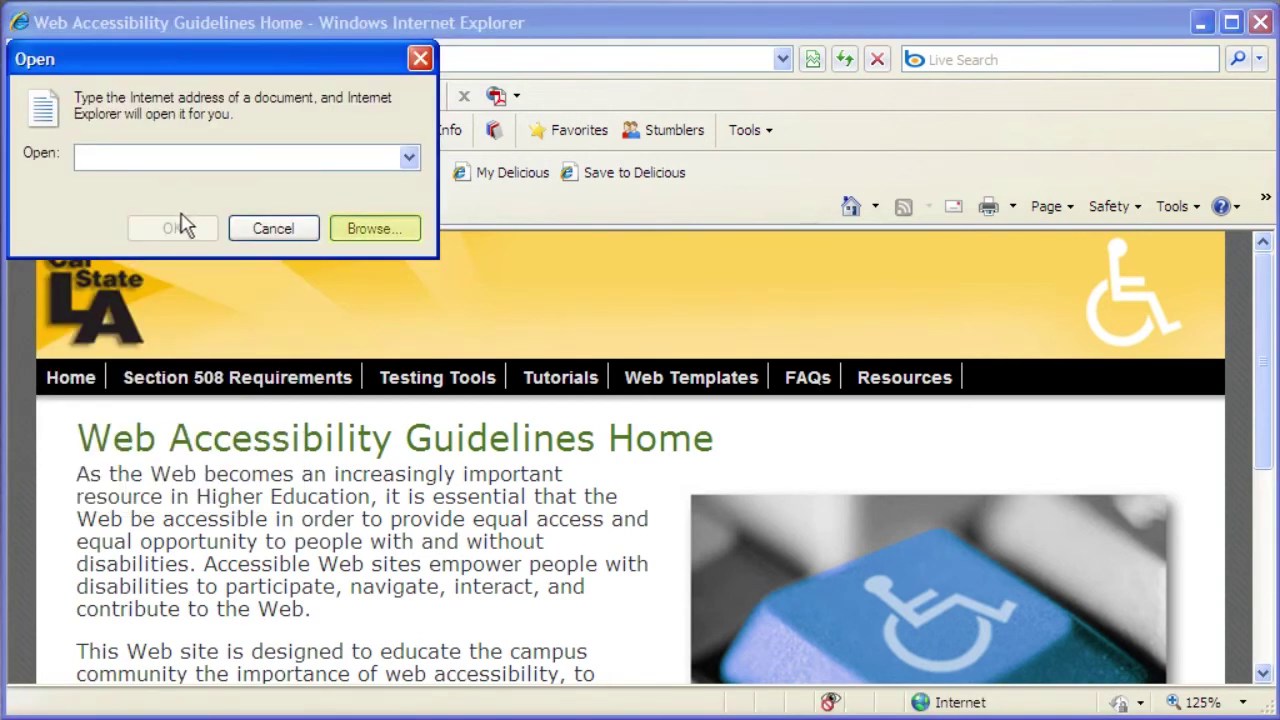
click(406, 232)
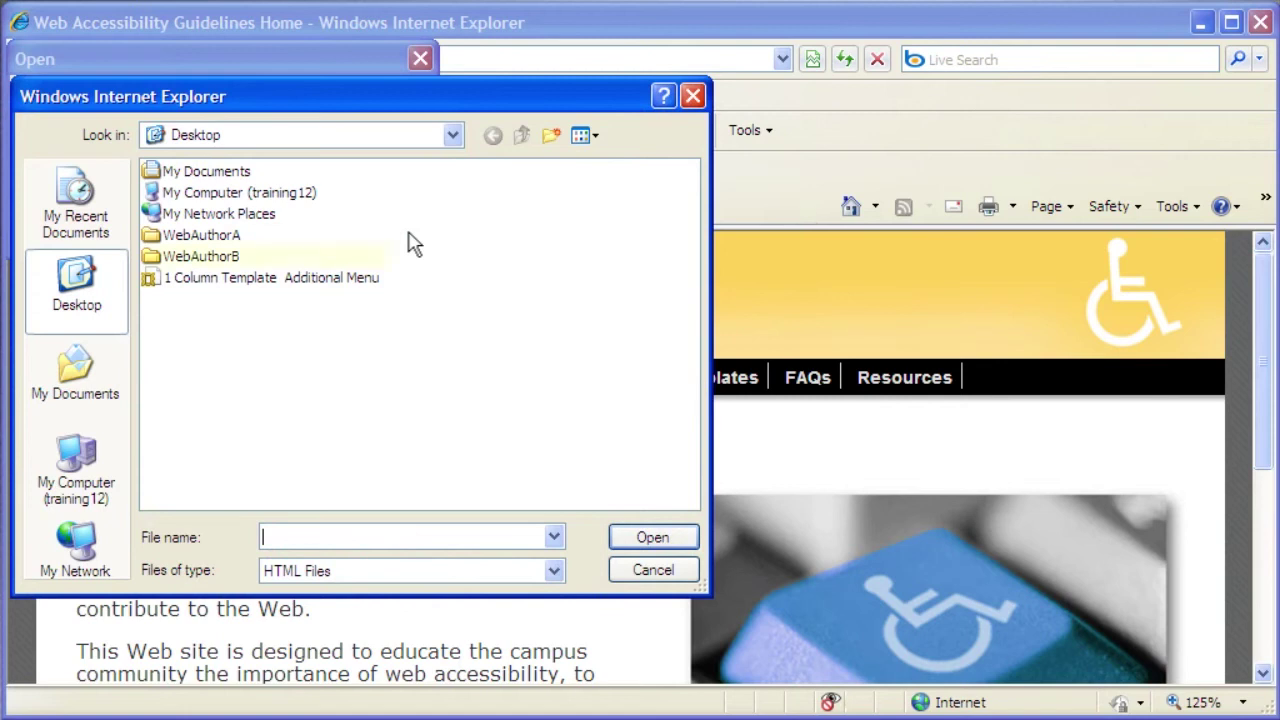
double_click(224, 262)
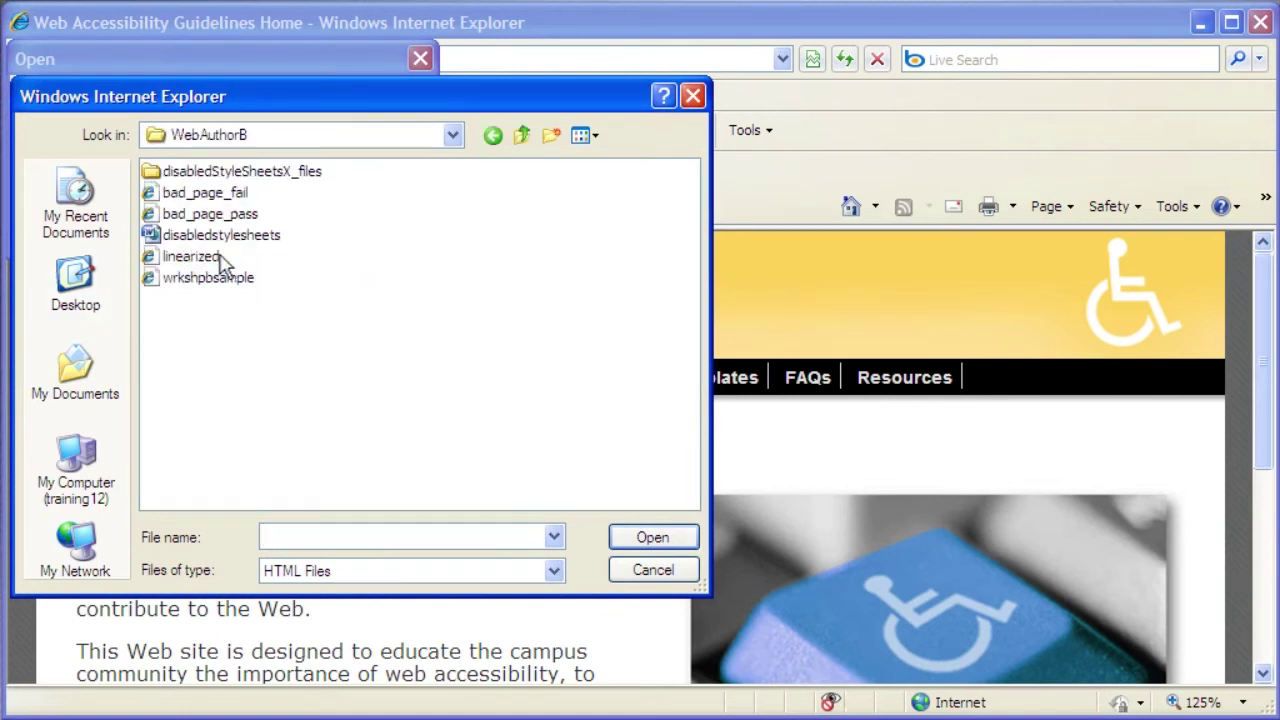
click(240, 194)
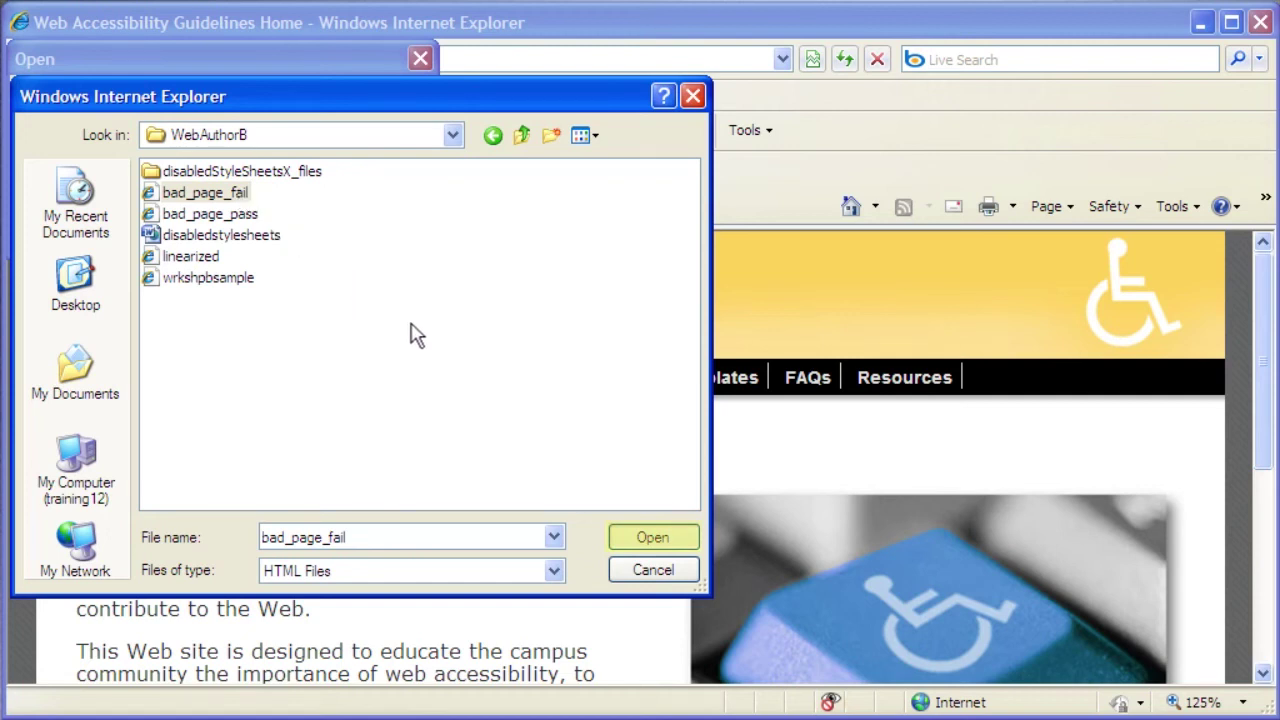
click(686, 534)
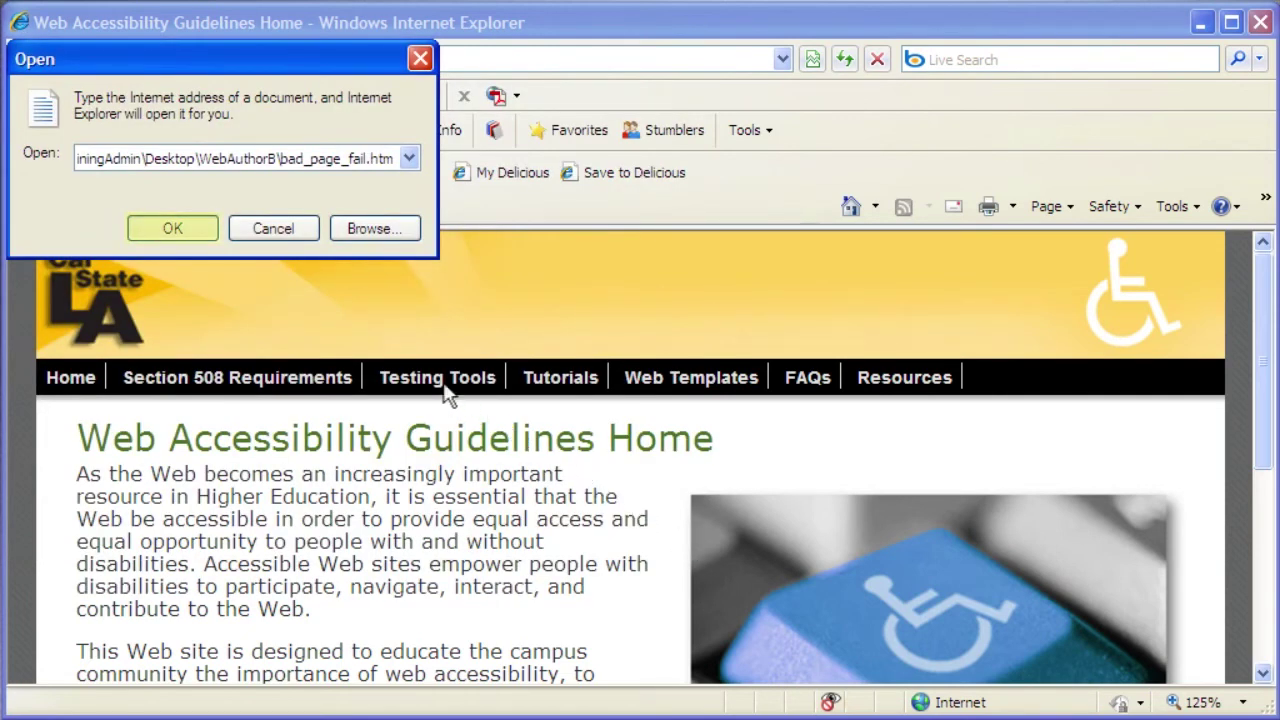
click(202, 231)
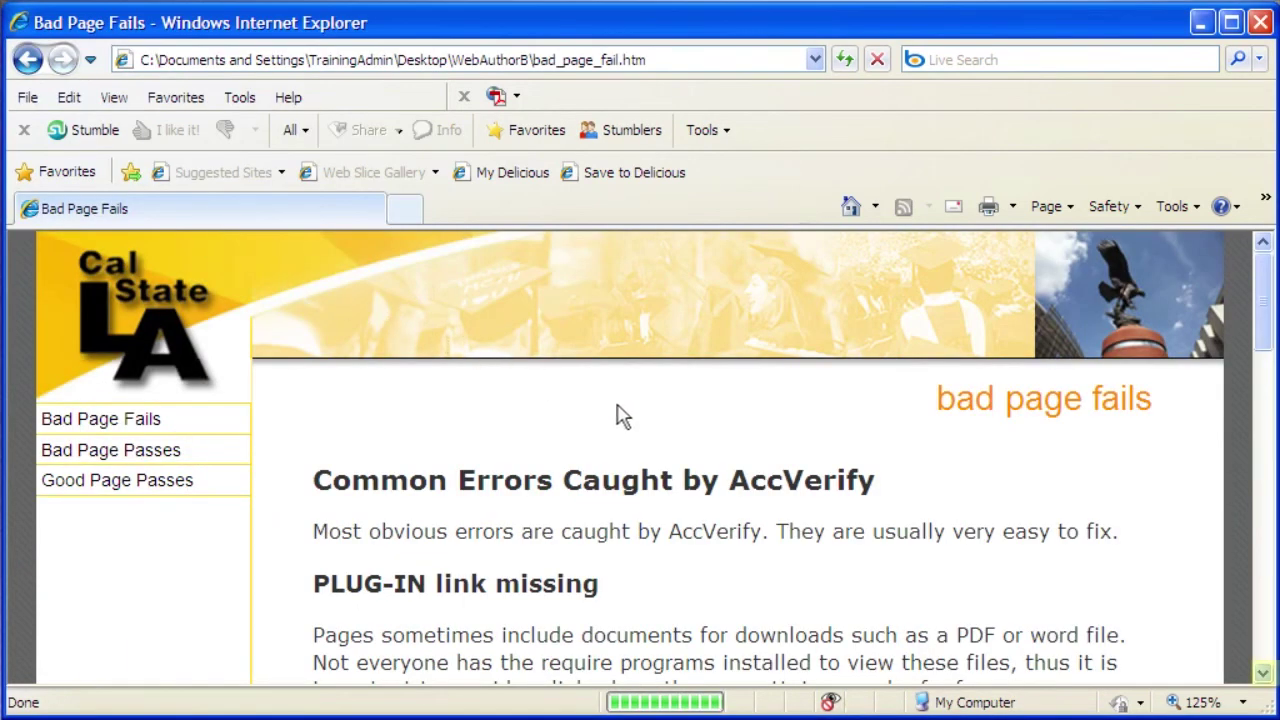
Focus and follow the new Adobe Reader link to test it
key(Tab)
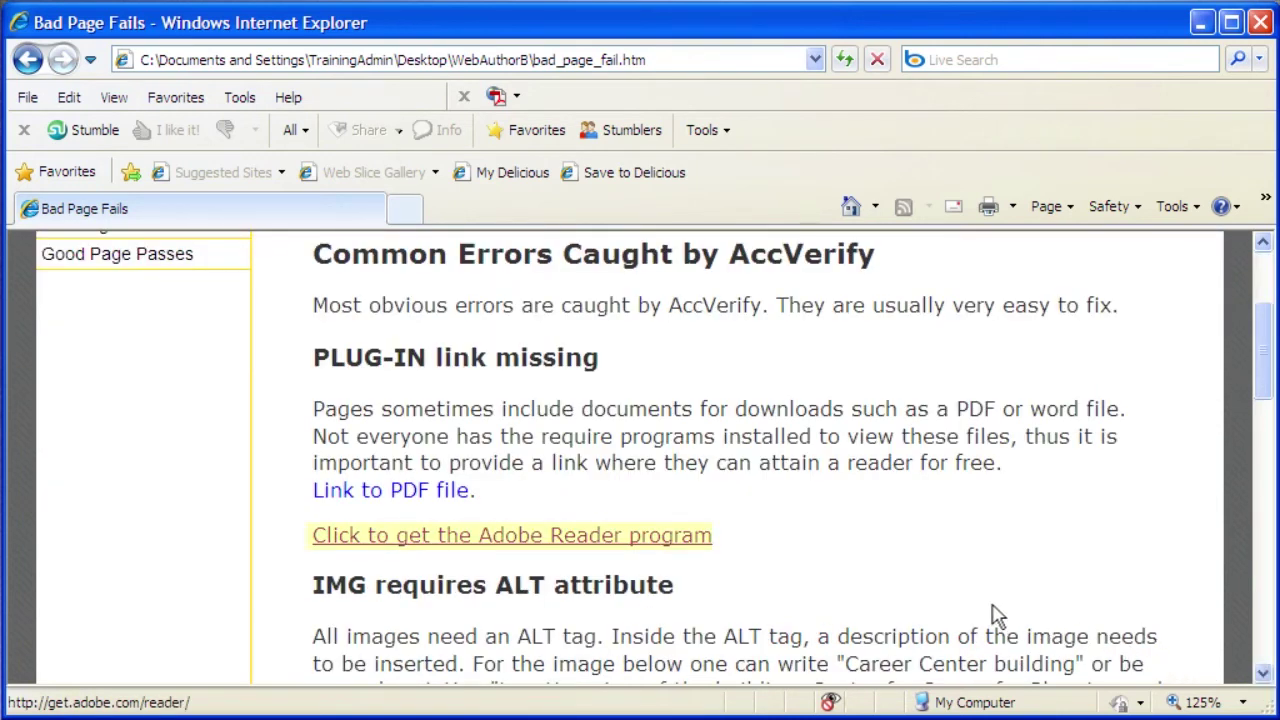
click(700, 537)
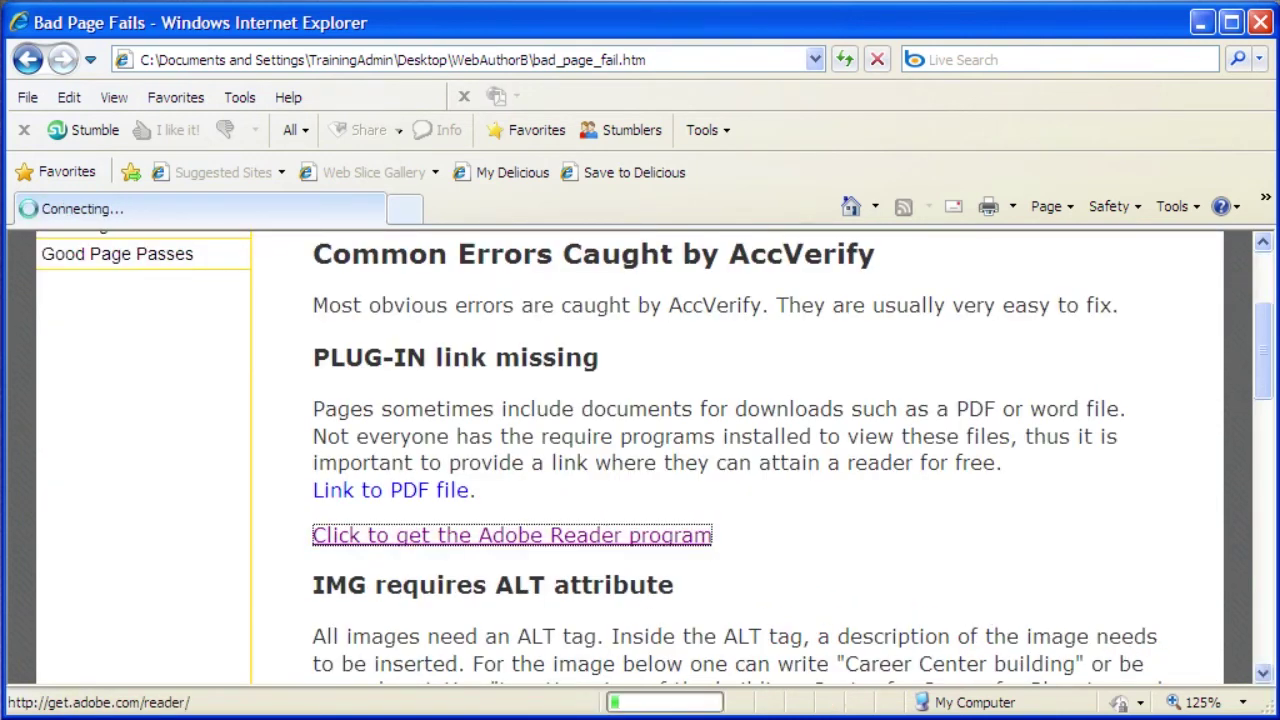